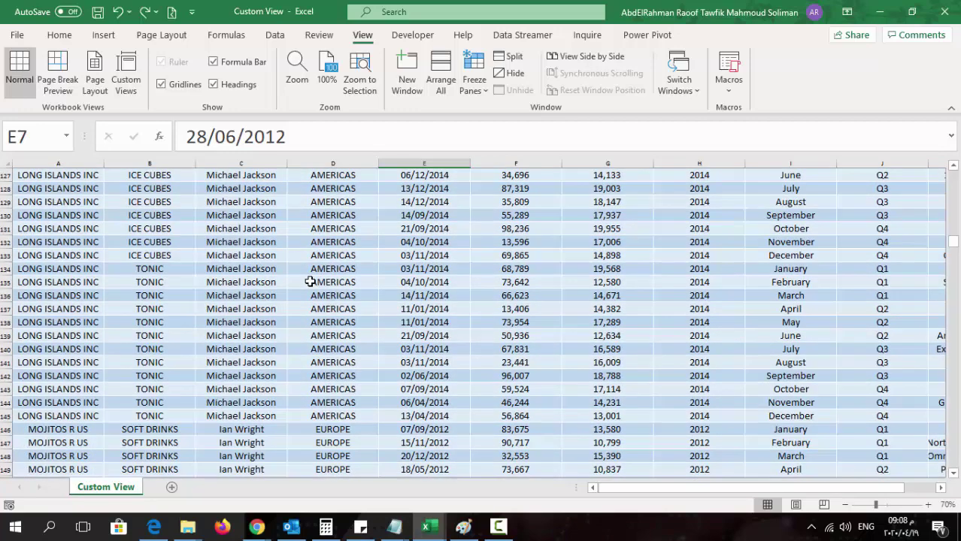
# - Examine the sales table from its first row, highlighting the customer, product, sales person, region and order date columns
pyautogui.scroll(4, 310, 281)
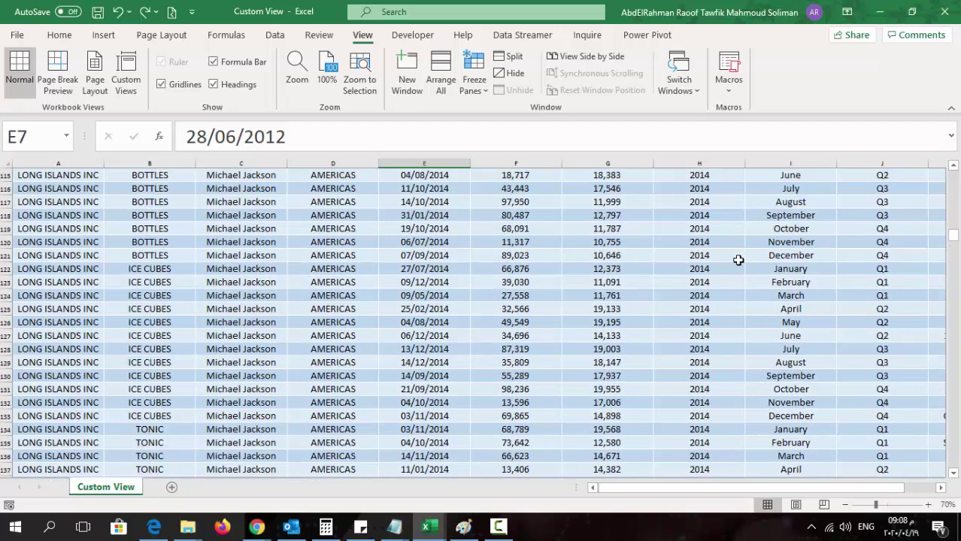
pyautogui.moveTo(953, 242); pyautogui.dragTo(954, 178)
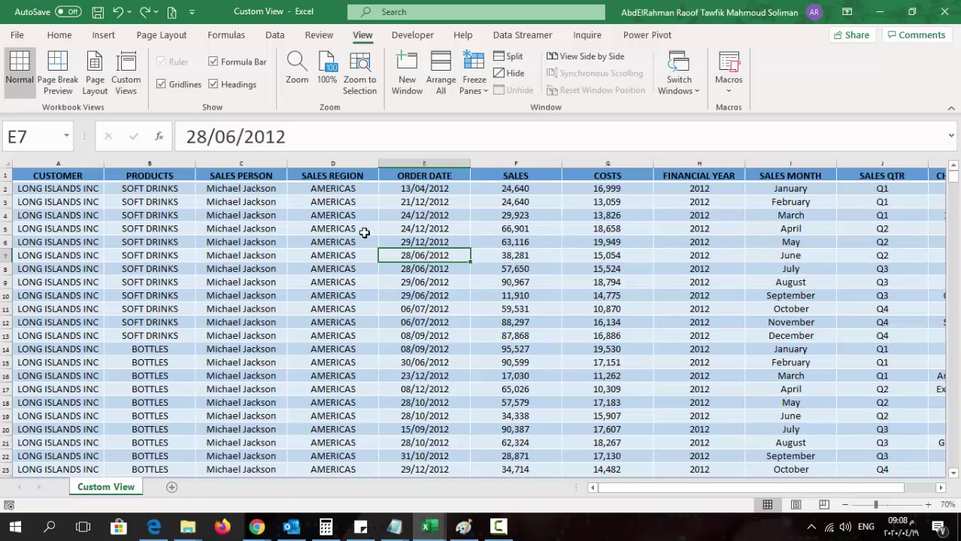
pyautogui.moveTo(38, 189); pyautogui.dragTo(355, 403)
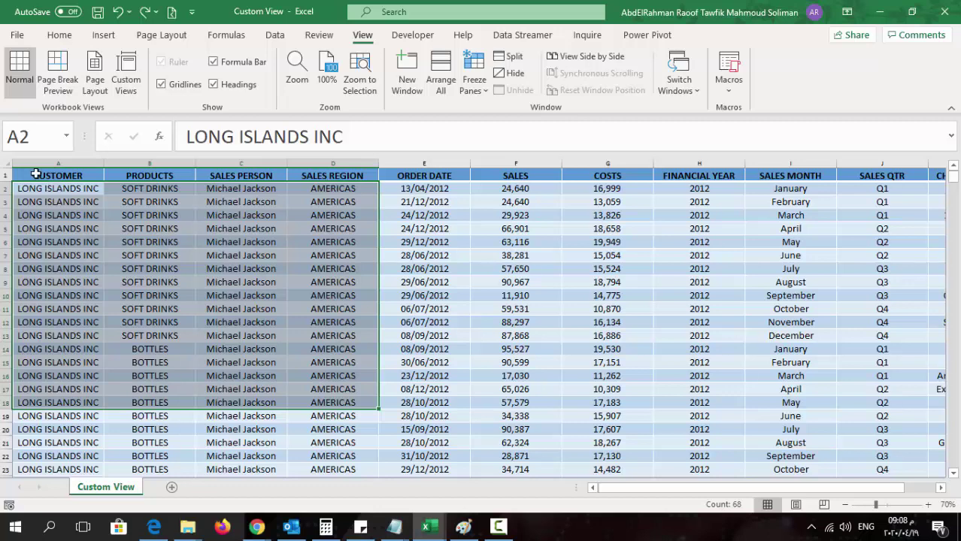
pyautogui.moveTo(34, 175); pyautogui.dragTo(375, 357)
pyautogui.click(380, 361)
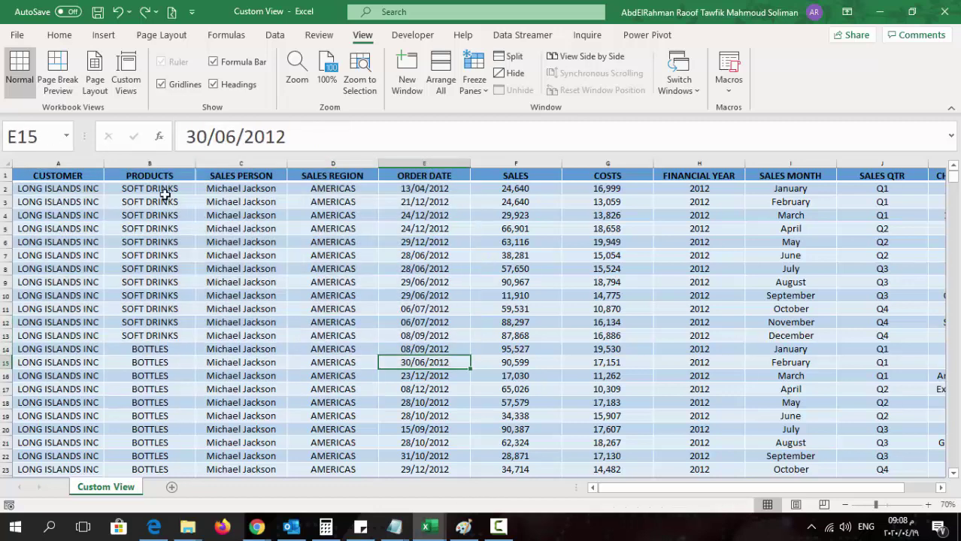
pyautogui.moveTo(74, 175); pyautogui.dragTo(421, 402)
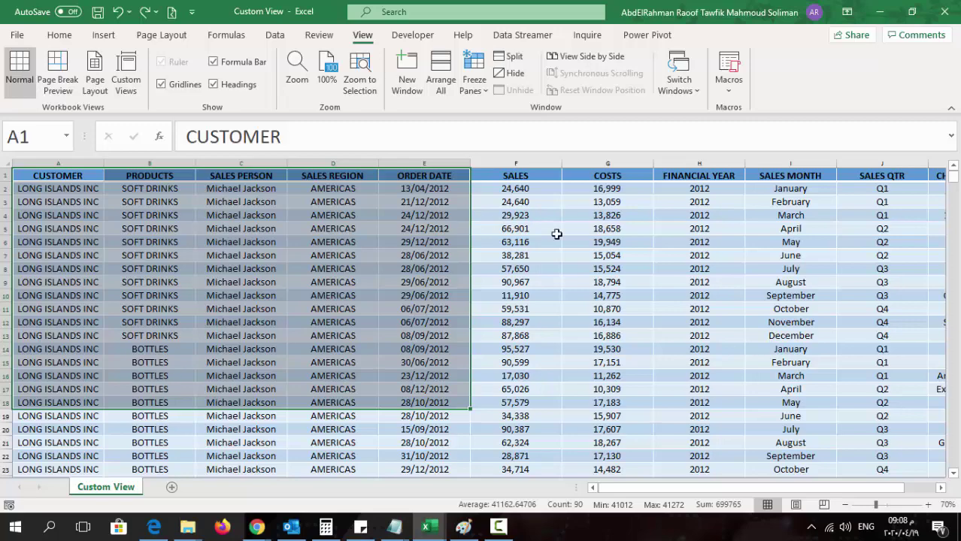
pyautogui.scroll(-2, 662, 321)
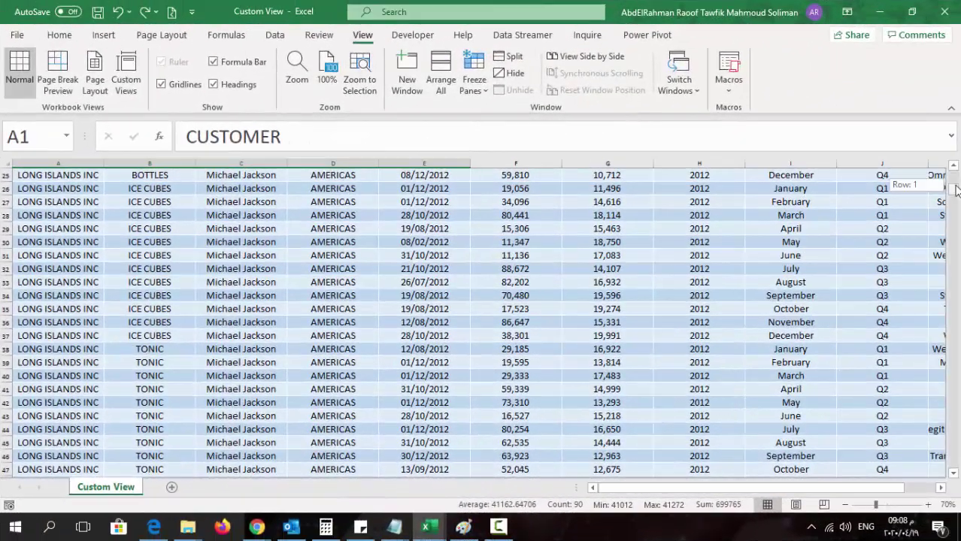
pyautogui.moveTo(953, 197); pyautogui.dragTo(952, 176)
pyautogui.click(718, 286)
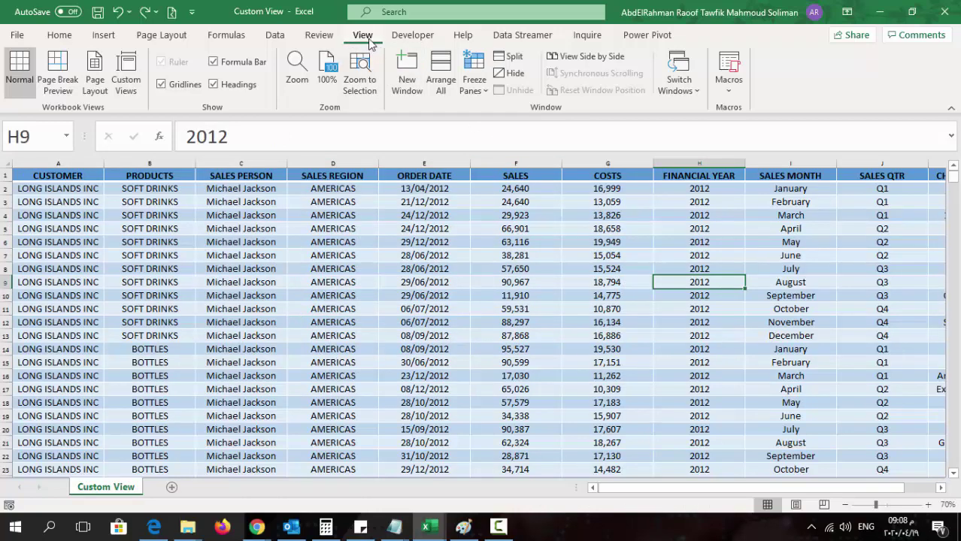
# - Add a custom view named aa that includes print settings and hidden rows, columns and filter settings
pyautogui.click(128, 81)
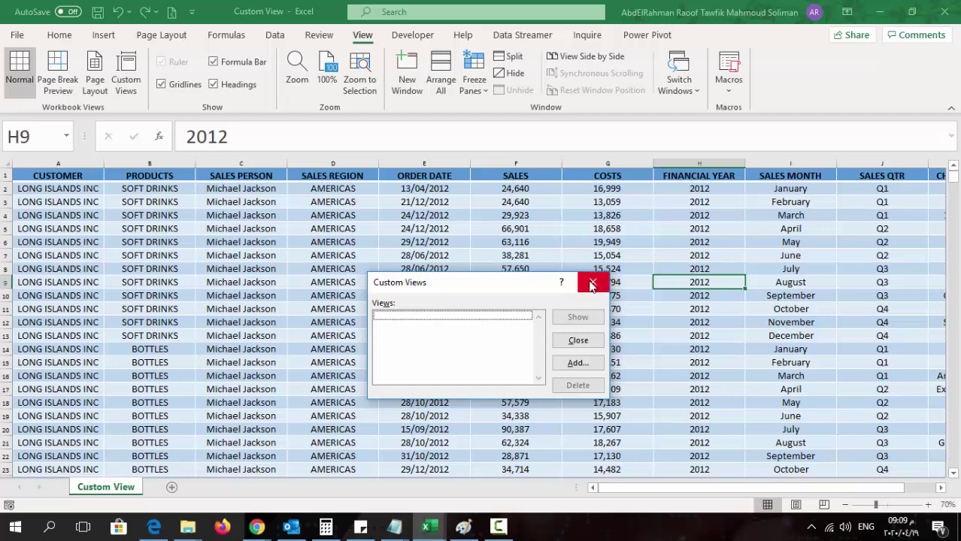
pyautogui.click(577, 364)
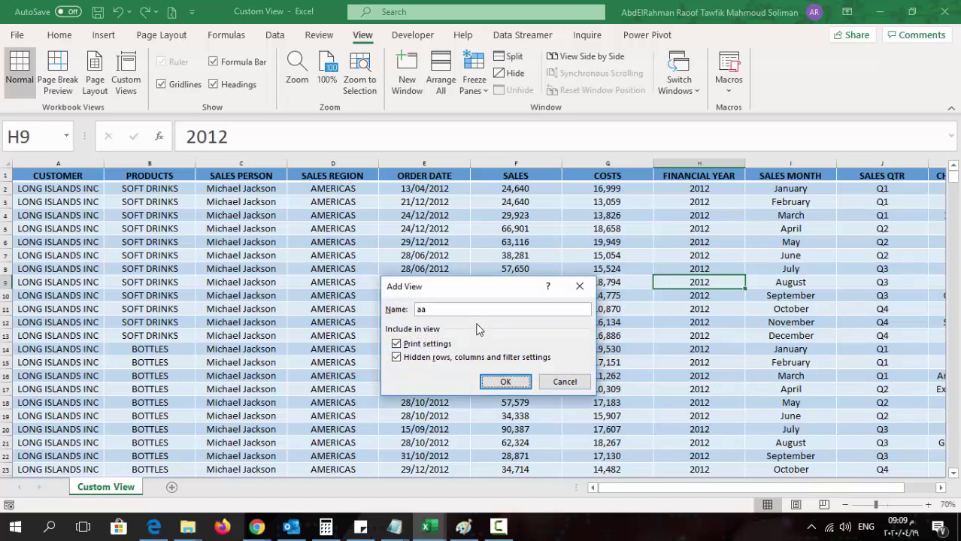
pyautogui.click(505, 382)
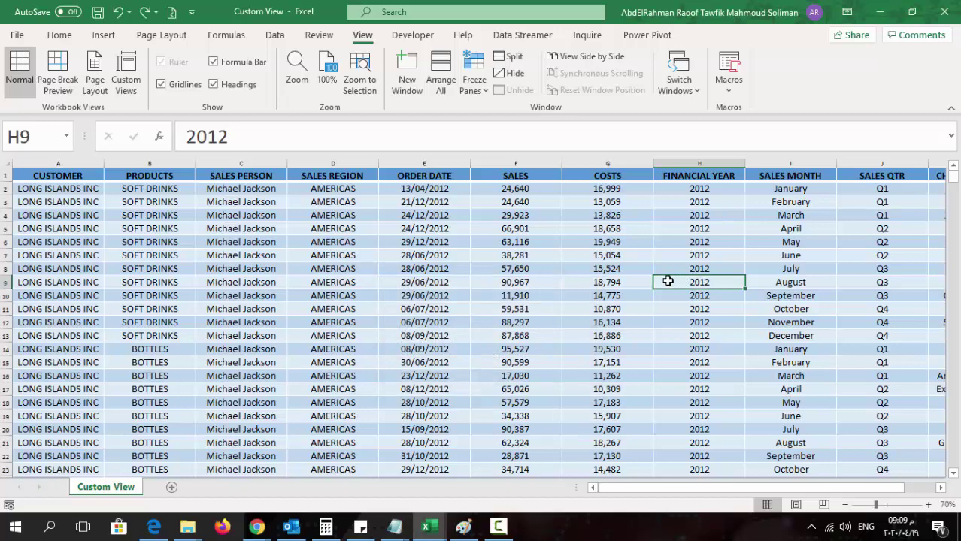
# - Delete the custom view aa and close the list of custom views
pyautogui.click(140, 86)
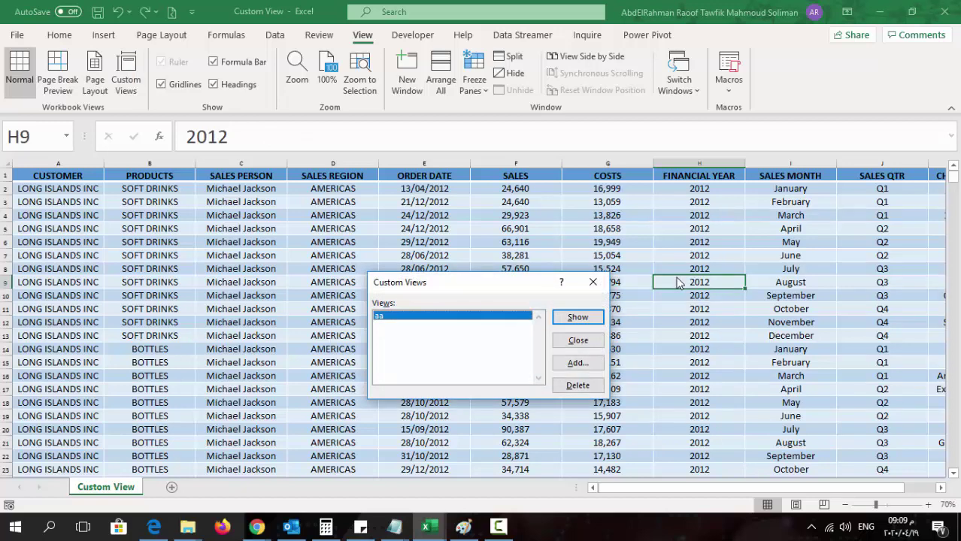
pyautogui.click(576, 385)
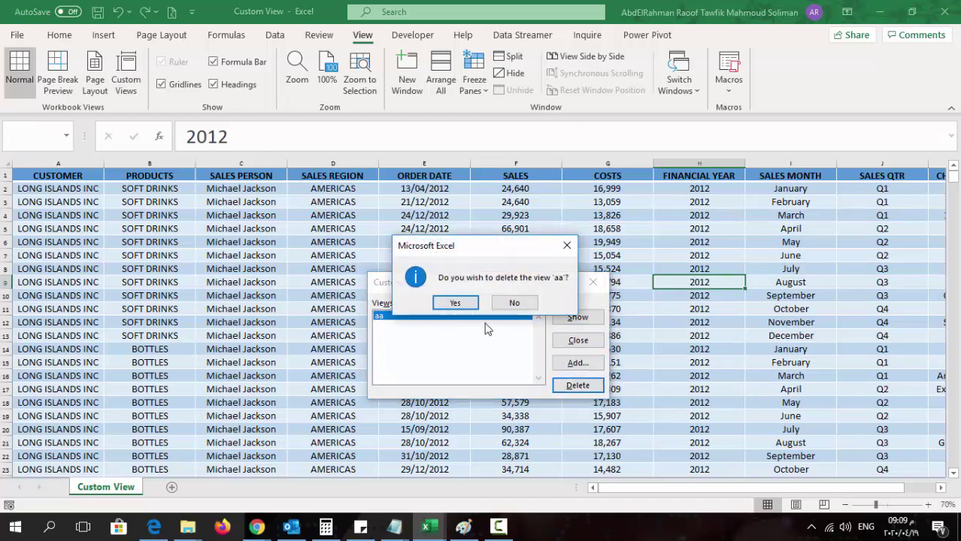
pyautogui.click(454, 303)
pyautogui.click(592, 282)
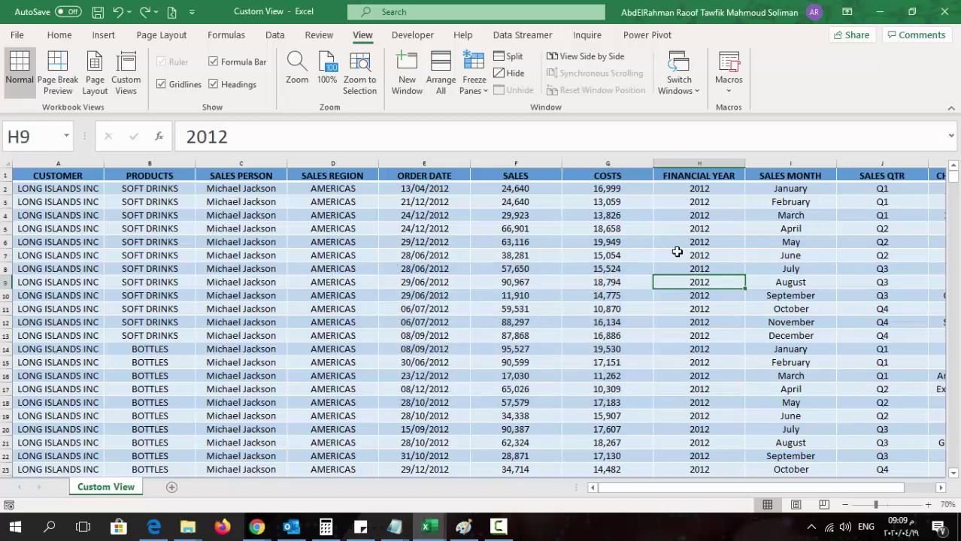
# - Select A1:C13 and save it as a custom view named with the first sales person's first name
pyautogui.moveTo(23, 175); pyautogui.dragTo(229, 334)
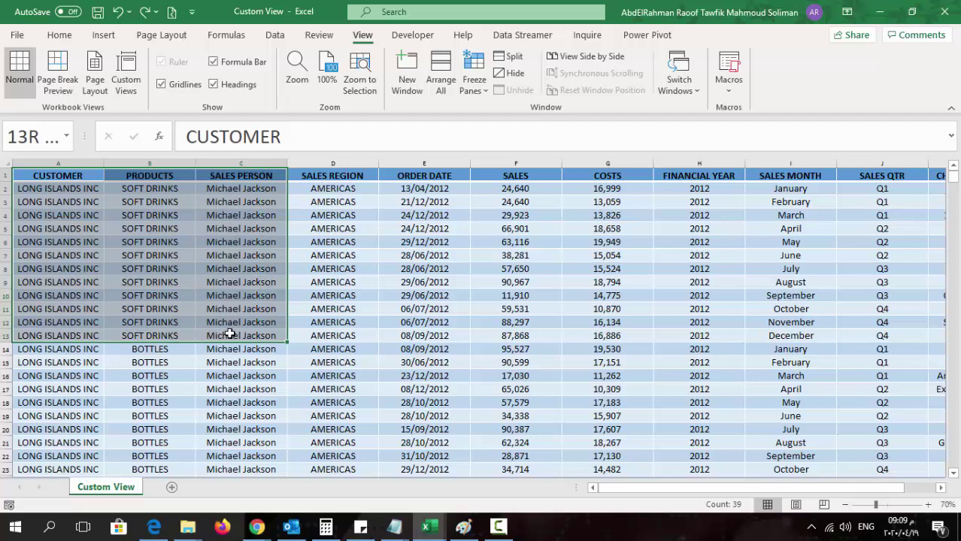
pyautogui.moveTo(229, 334); pyautogui.dragTo(229, 334)
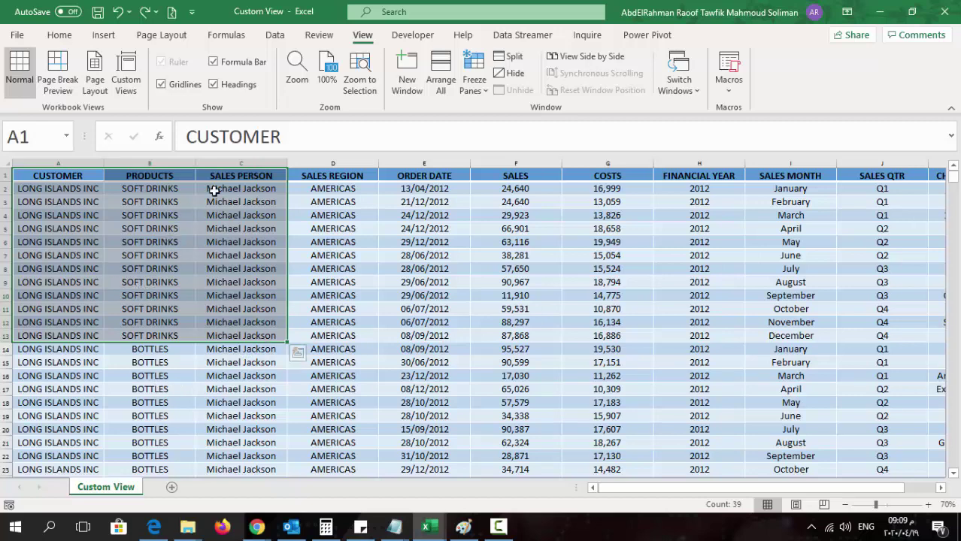
pyautogui.click(130, 70)
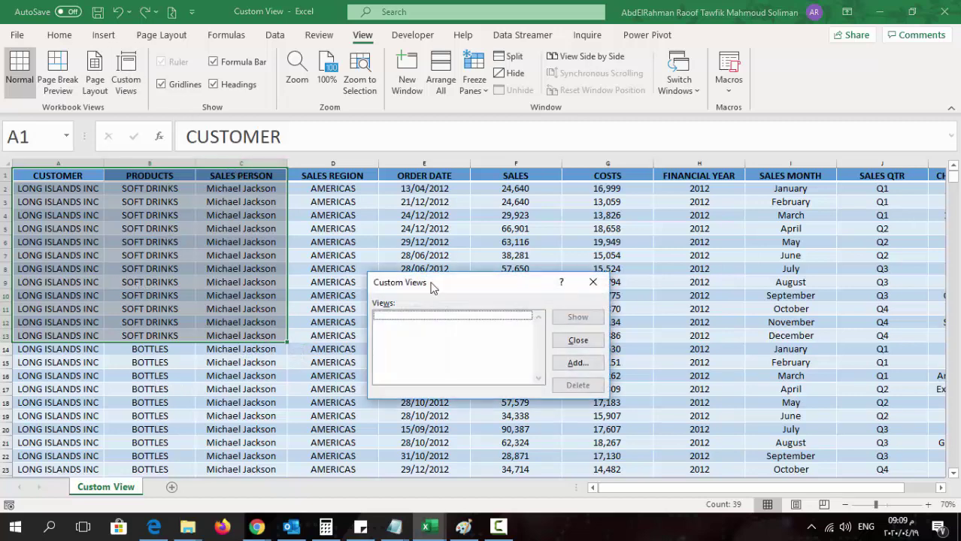
pyautogui.click(576, 362)
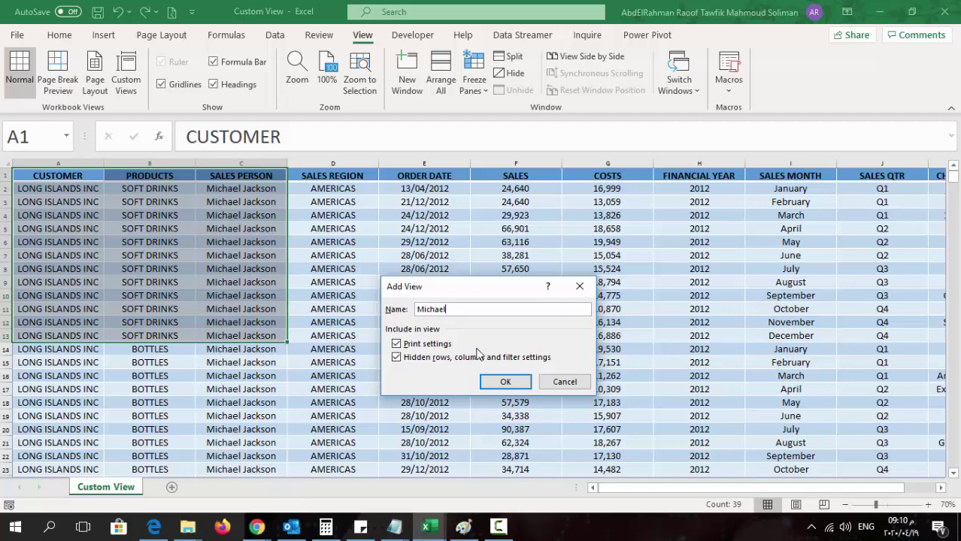
pyautogui.press('Return')
# - Select the MOJITOS R US bottles rows A254:D265 and save a custom view named Bottles
pyautogui.click(475, 348)
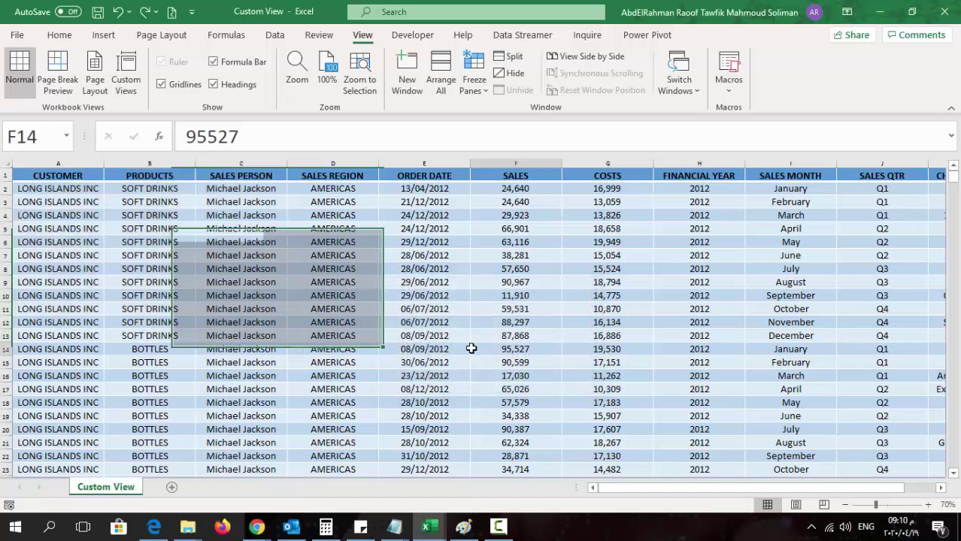
pyautogui.scroll(-3, 482, 342)
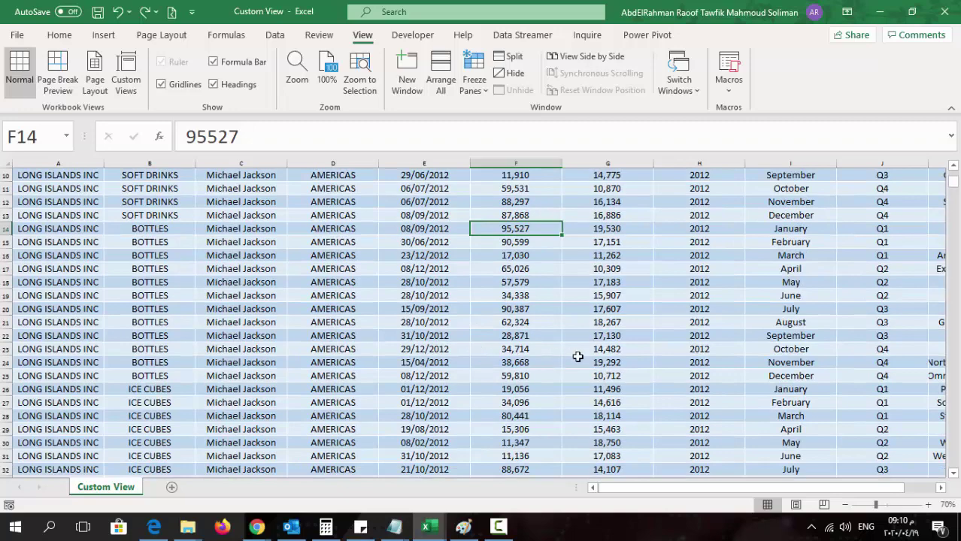
pyautogui.scroll(3, 631, 360)
pyautogui.scroll(-13, 509, 345)
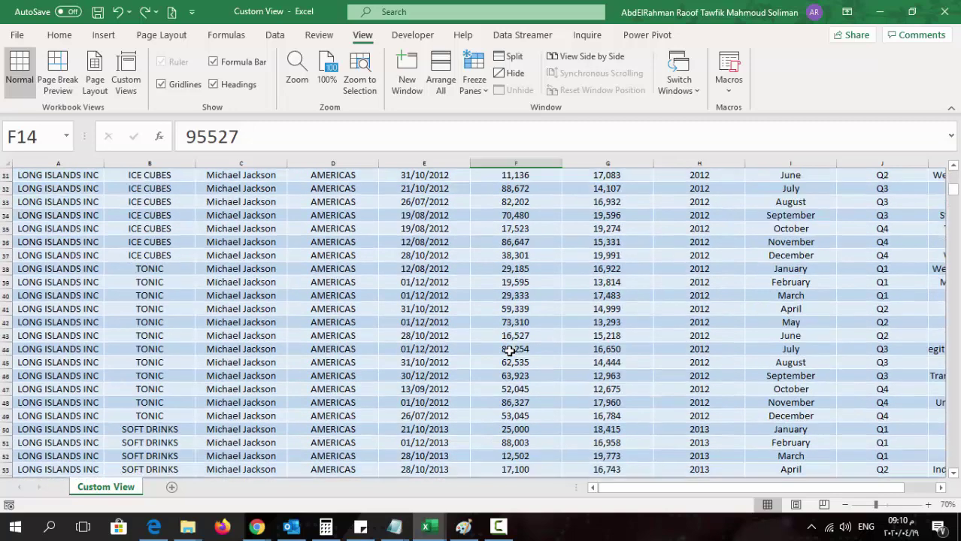
pyautogui.moveTo(954, 205); pyautogui.dragTo(954, 308)
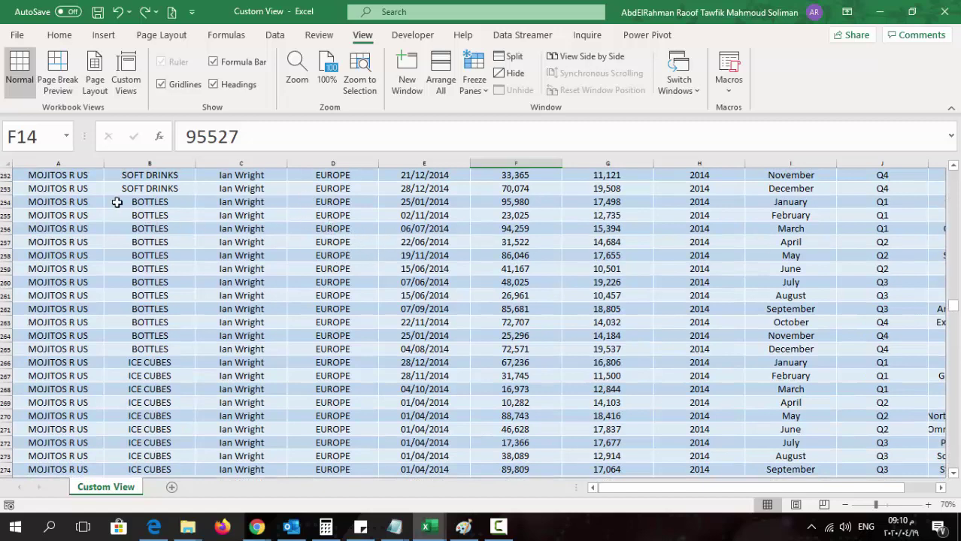
pyautogui.moveTo(37, 201); pyautogui.dragTo(349, 348)
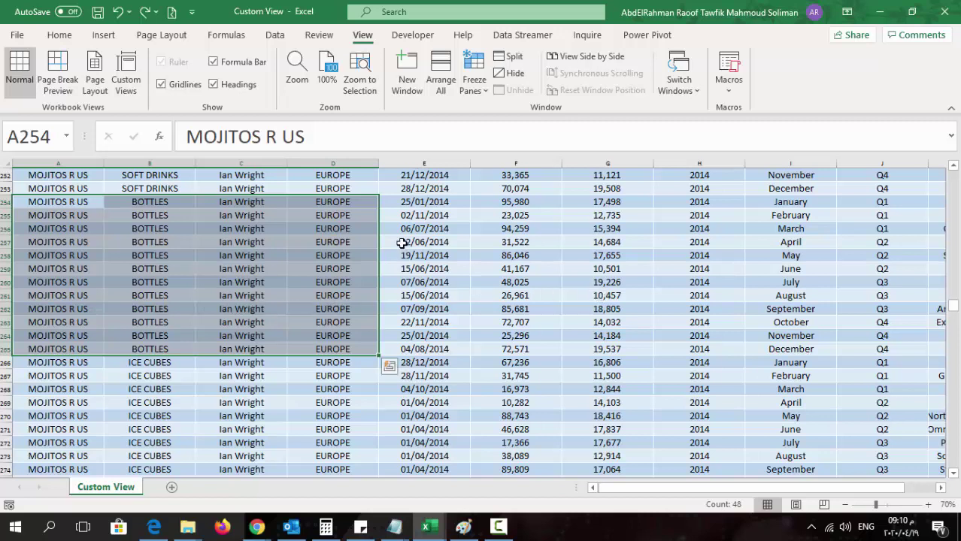
pyautogui.click(126, 75)
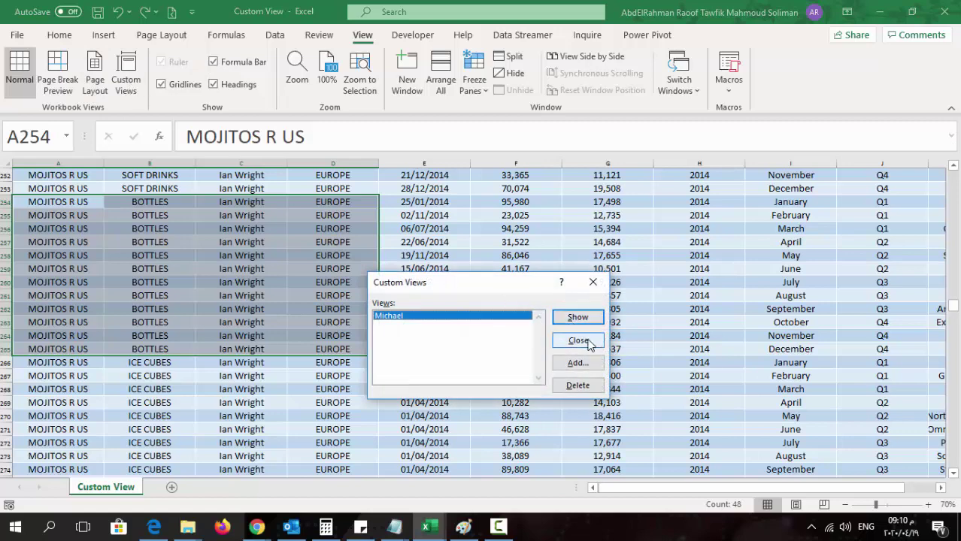
pyautogui.click(577, 364)
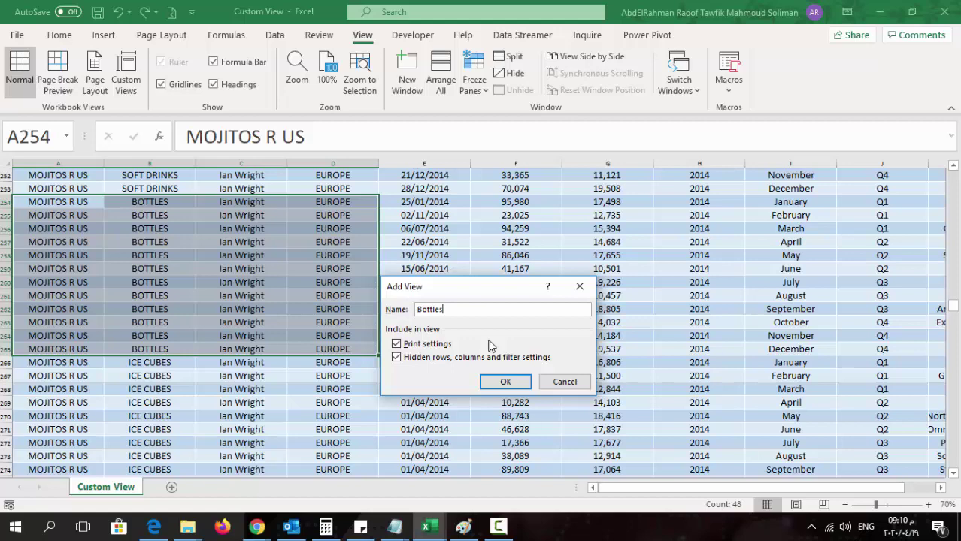
pyautogui.click(515, 382)
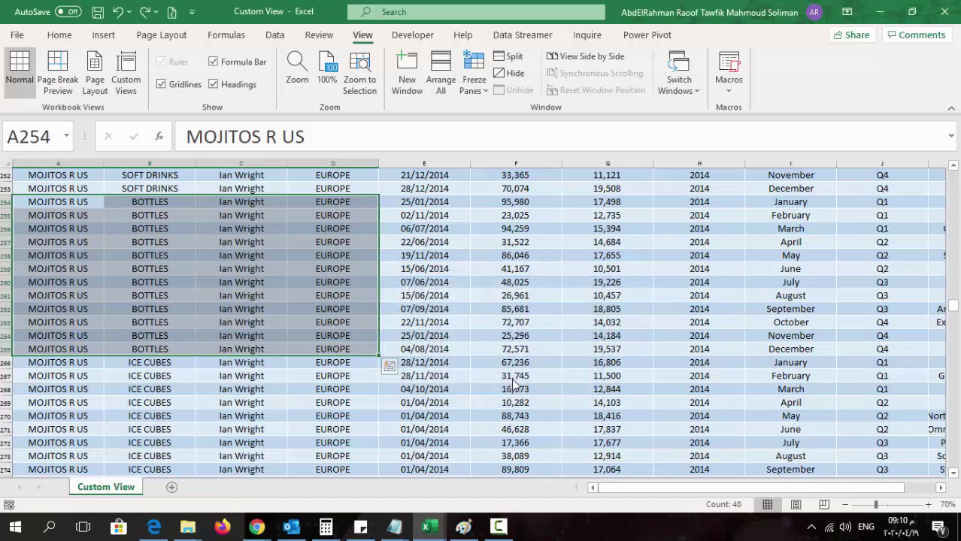
# - Look through the TEQUILA TACOS LTD rows and inspect the Sales, Sales Region, Sales Person and Products columns at the table's start
pyautogui.scroll(-19, 579, 342)
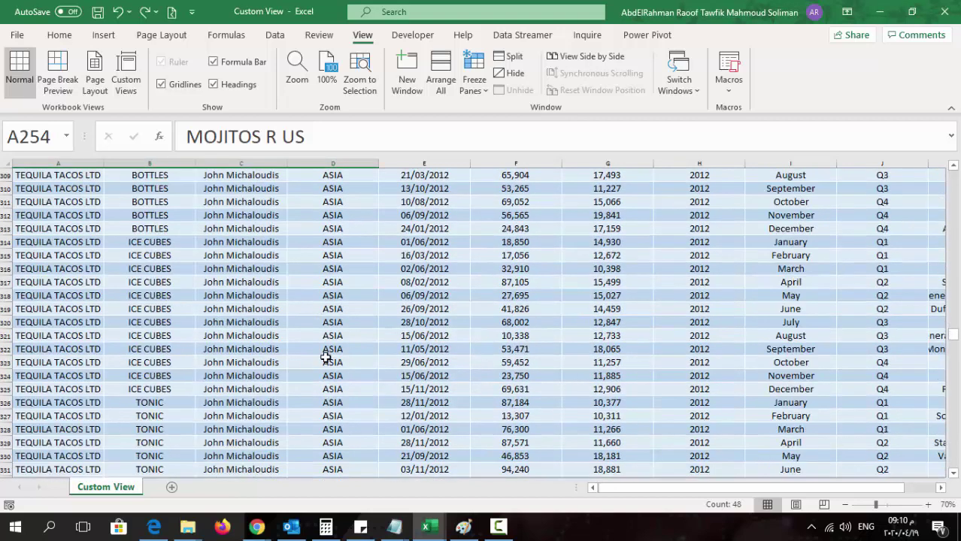
pyautogui.moveTo(202, 331); pyautogui.dragTo(681, 346)
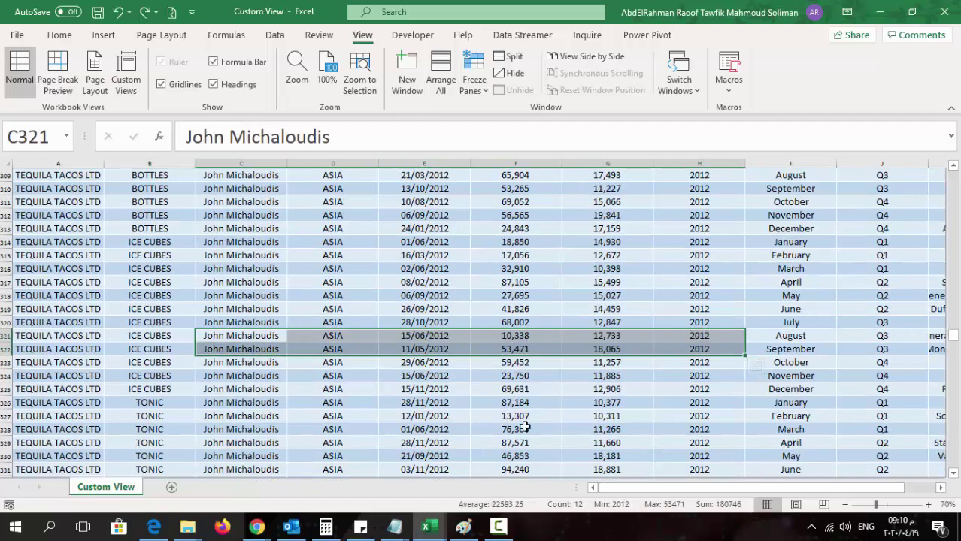
pyautogui.moveTo(672, 488); pyautogui.dragTo(705, 493)
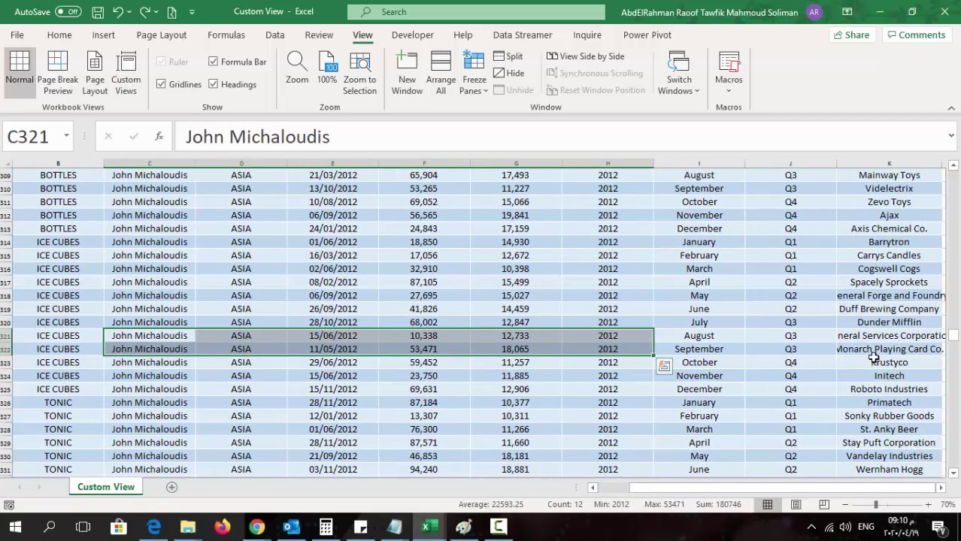
pyautogui.moveTo(952, 336); pyautogui.dragTo(951, 167)
pyautogui.click(432, 160)
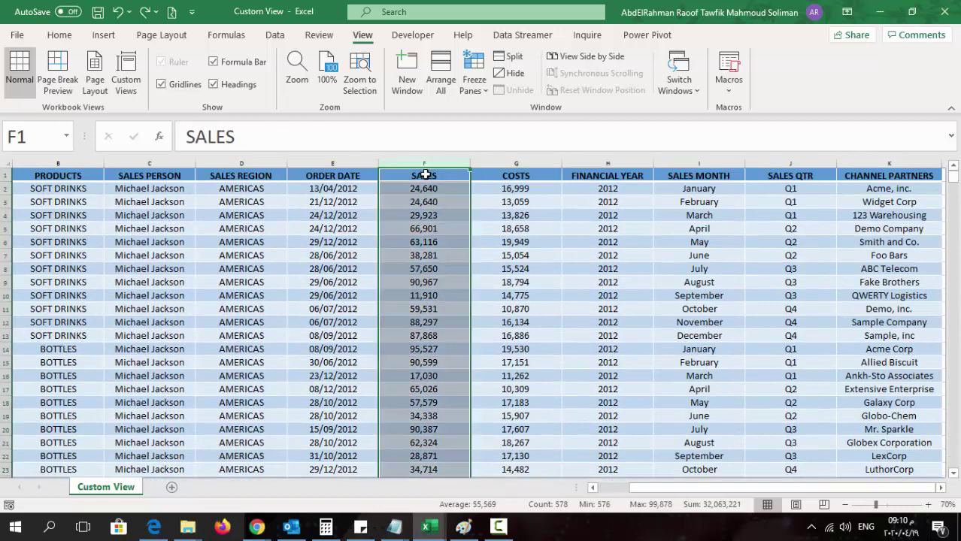
pyautogui.click(425, 175)
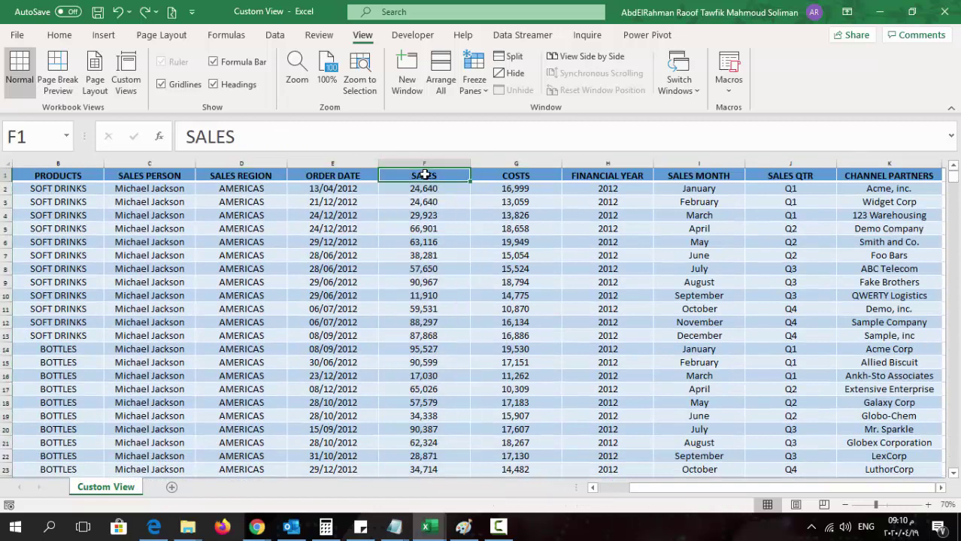
pyautogui.click(242, 165)
pyautogui.moveTo(241, 189); pyautogui.dragTo(265, 429)
pyautogui.scroll(14, 263, 425)
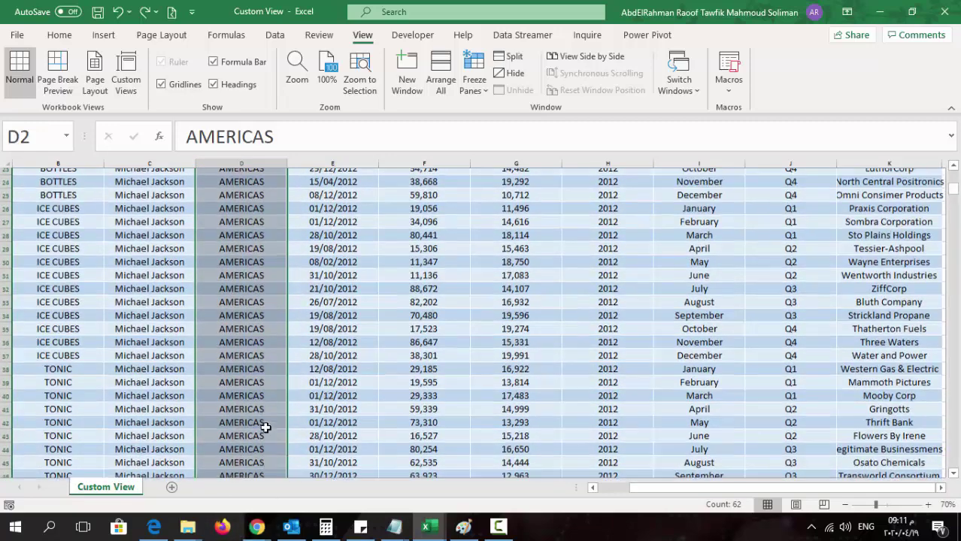
pyautogui.click(202, 282)
pyautogui.click(142, 250)
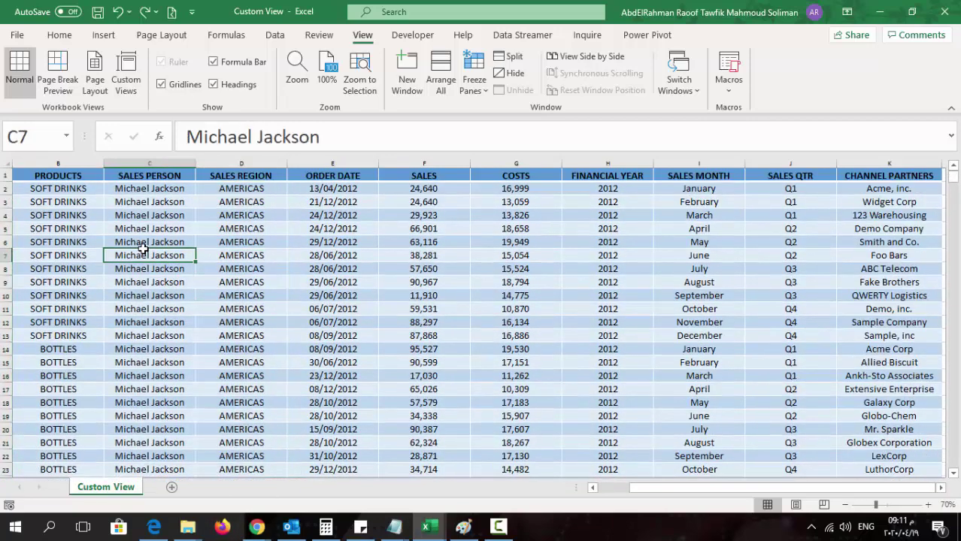
pyautogui.click(57, 244)
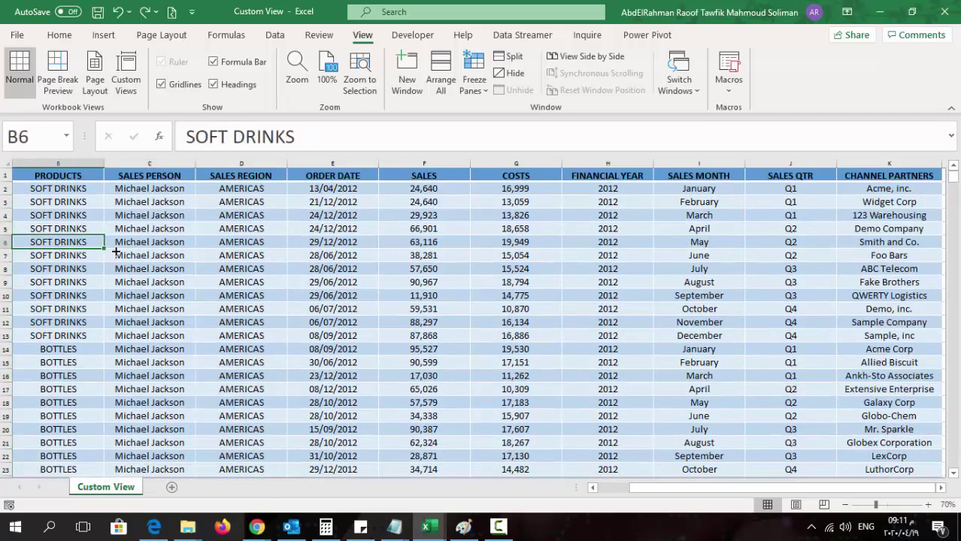
pyautogui.click(593, 255)
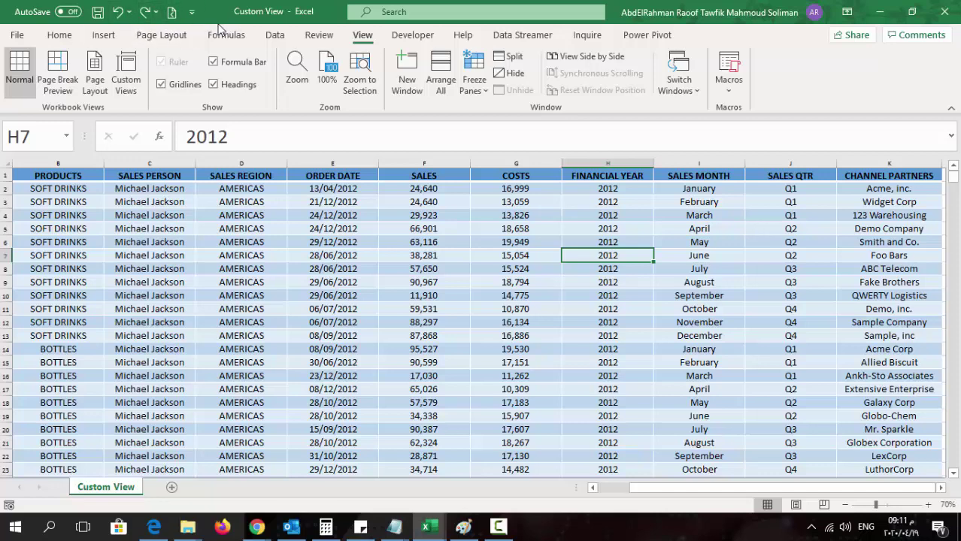
# - Add the Custom Views command, from the commands not in the ribbon, to the Quick Access Toolbar for all documents
pyautogui.click(13, 32)
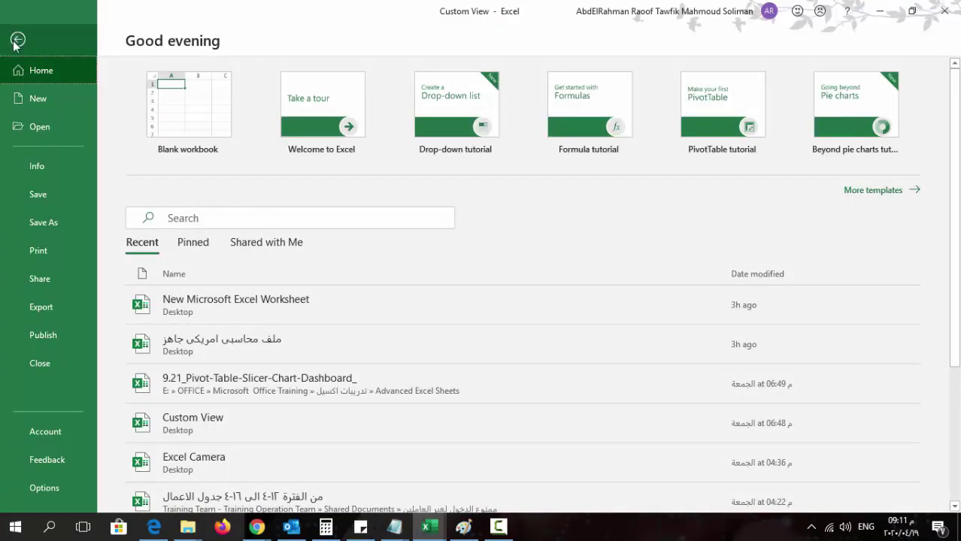
pyautogui.click(42, 489)
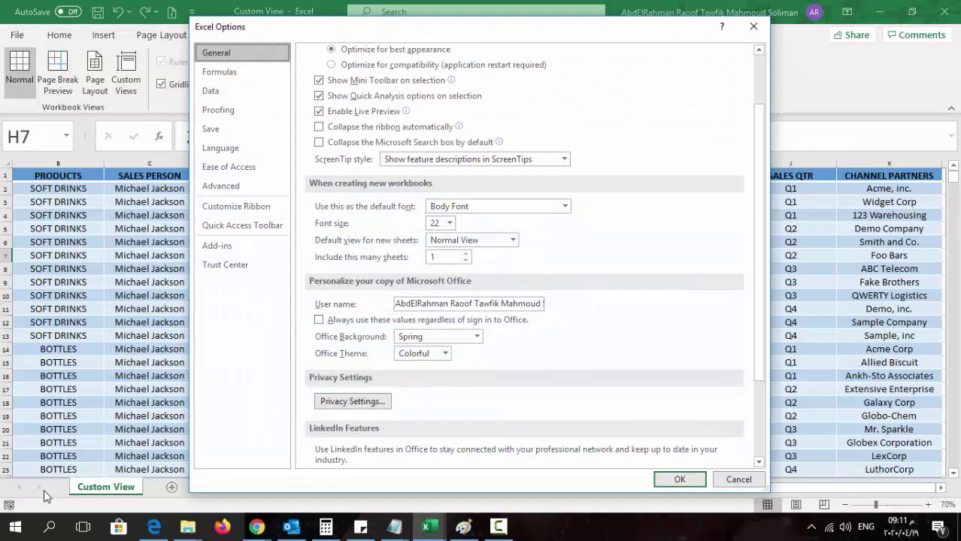
pyautogui.click(244, 225)
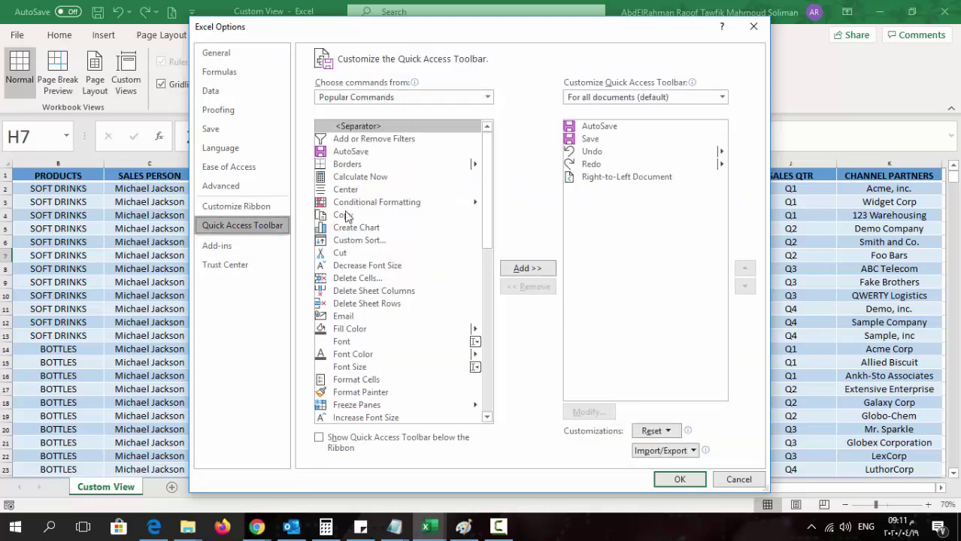
pyautogui.click(485, 97)
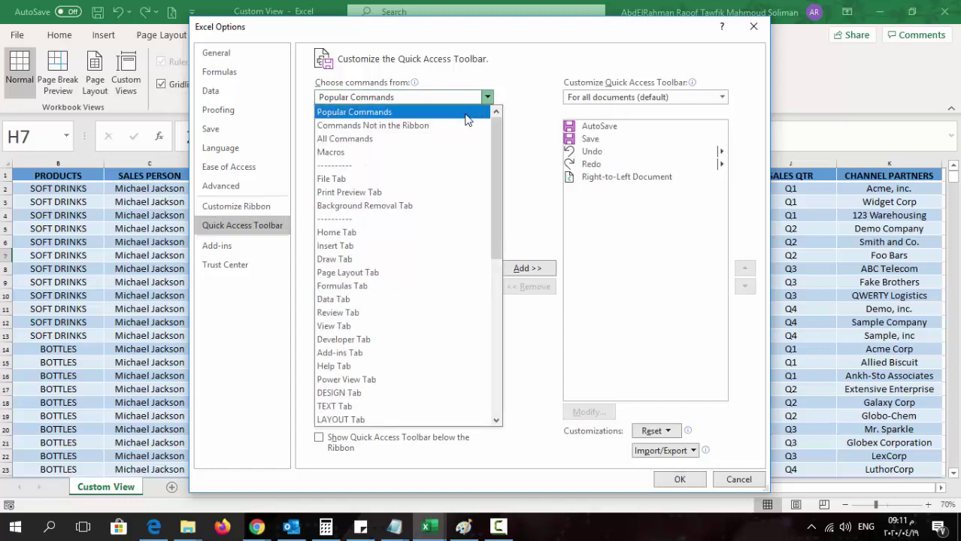
pyautogui.click(382, 127)
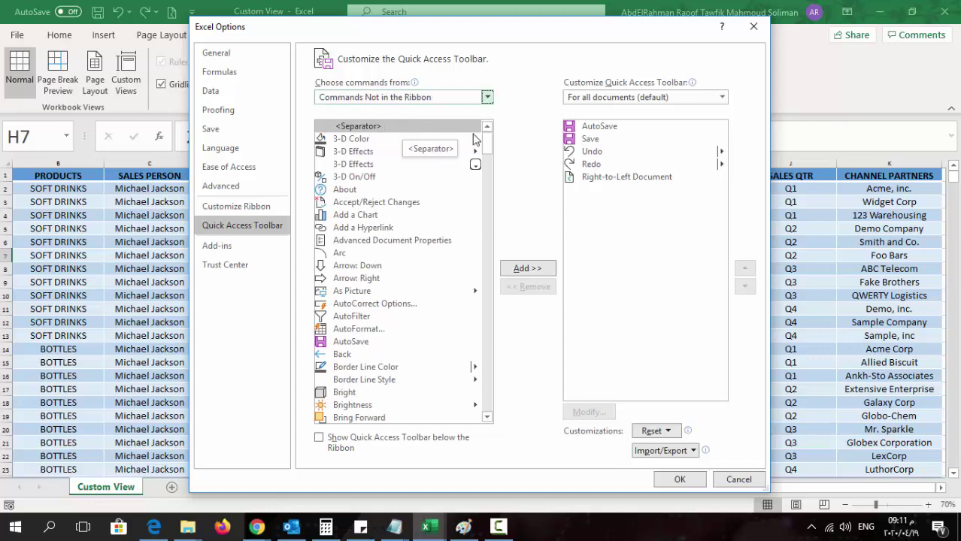
pyautogui.moveTo(482, 141); pyautogui.dragTo(488, 188)
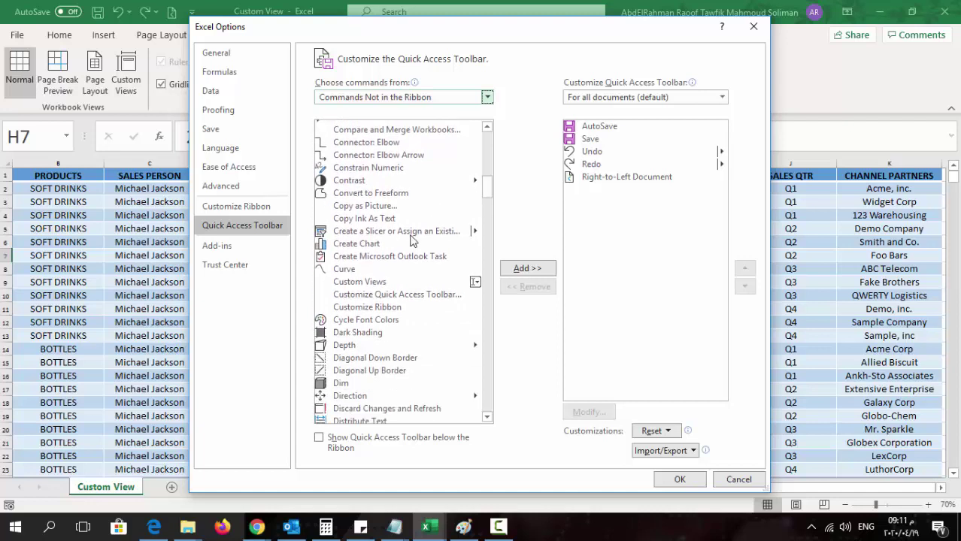
pyautogui.click(368, 283)
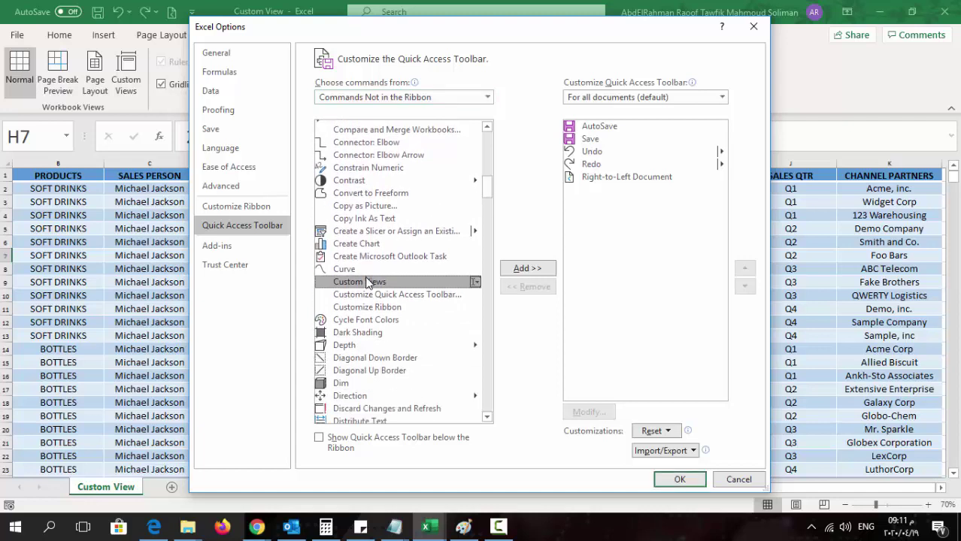
pyautogui.click(526, 271)
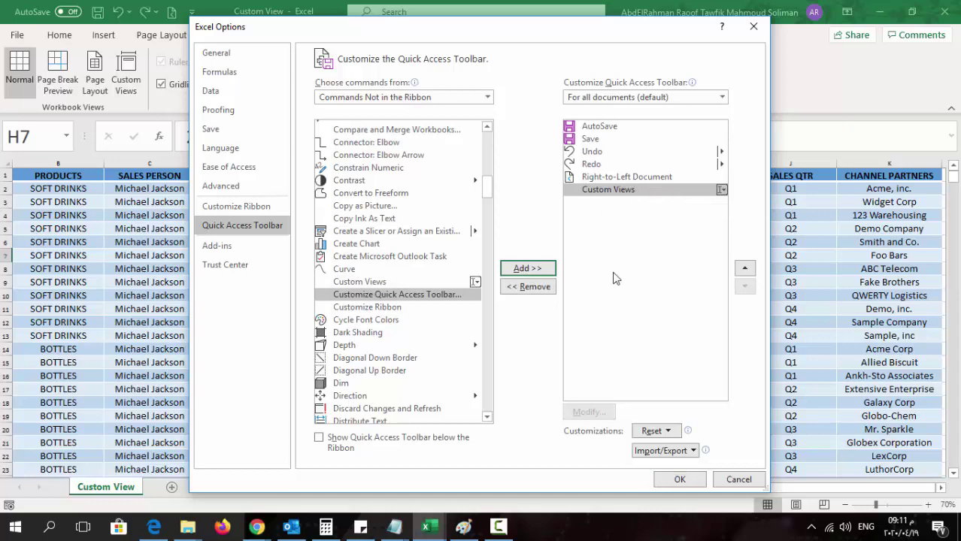
pyautogui.click(680, 479)
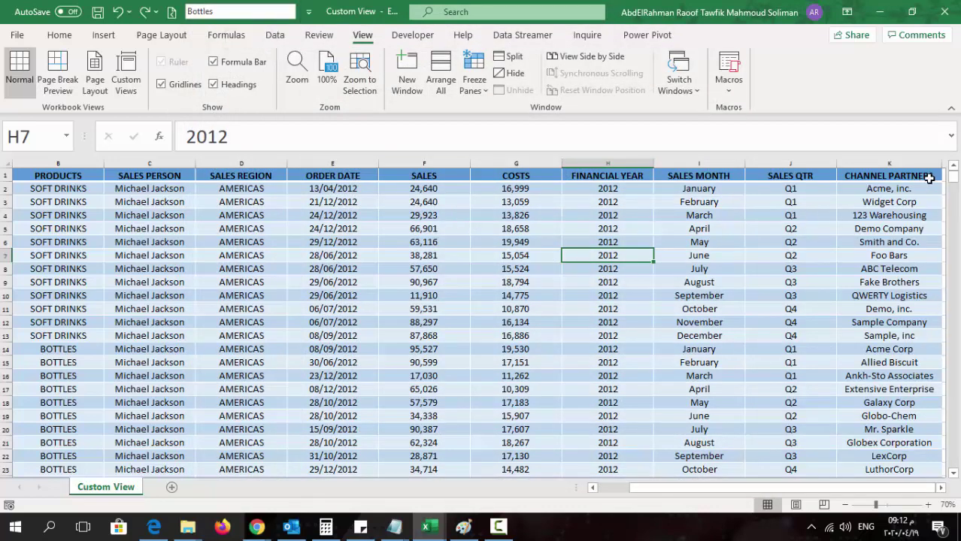
# - Recall the saved Bottles custom view from a distant part of the table using the Quick Access Toolbar's Custom Views list
pyautogui.moveTo(952, 180); pyautogui.dragTo(897, 321)
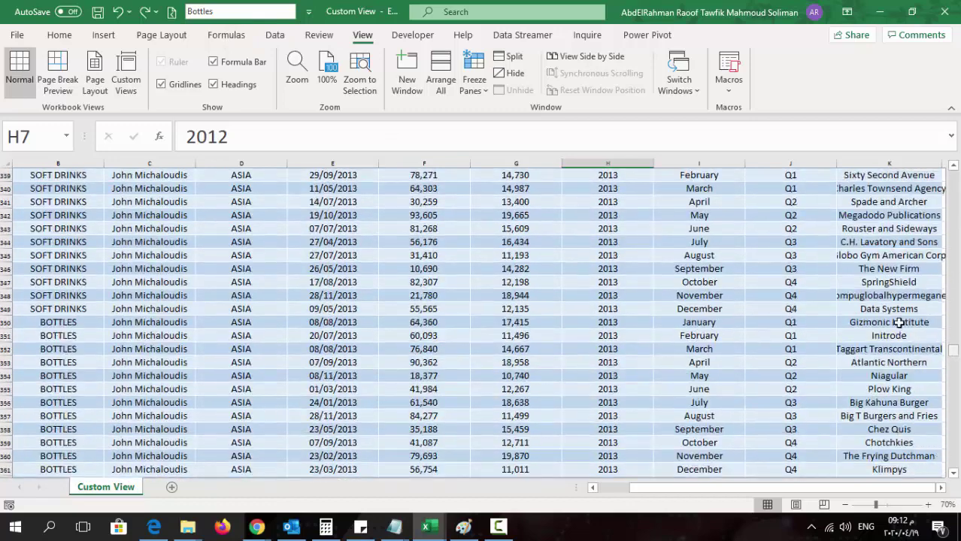
pyautogui.click(292, 17)
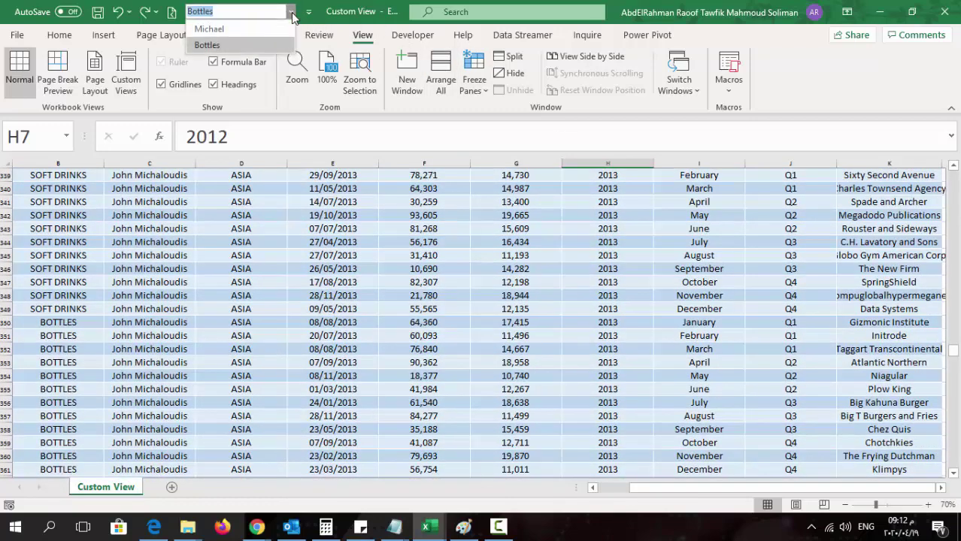
pyautogui.click(219, 45)
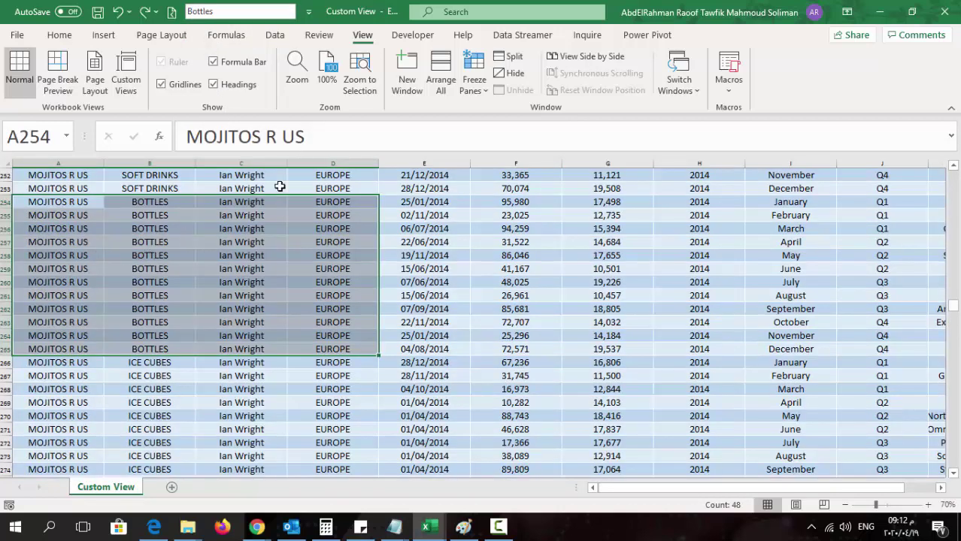
# - Switch from the far rows of the table to the custom view named with the first sales person's first name
pyautogui.moveTo(952, 304); pyautogui.dragTo(952, 421)
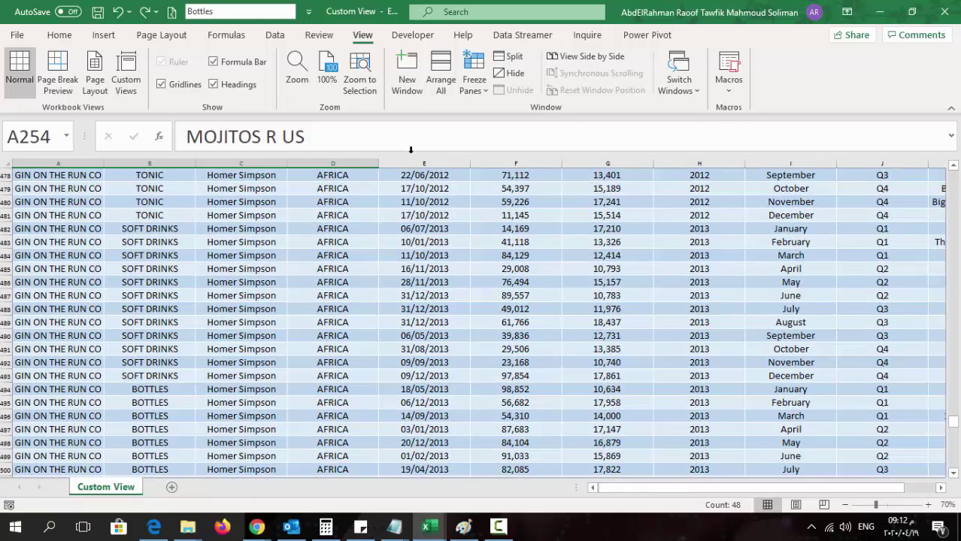
pyautogui.click(290, 12)
pyautogui.click(244, 28)
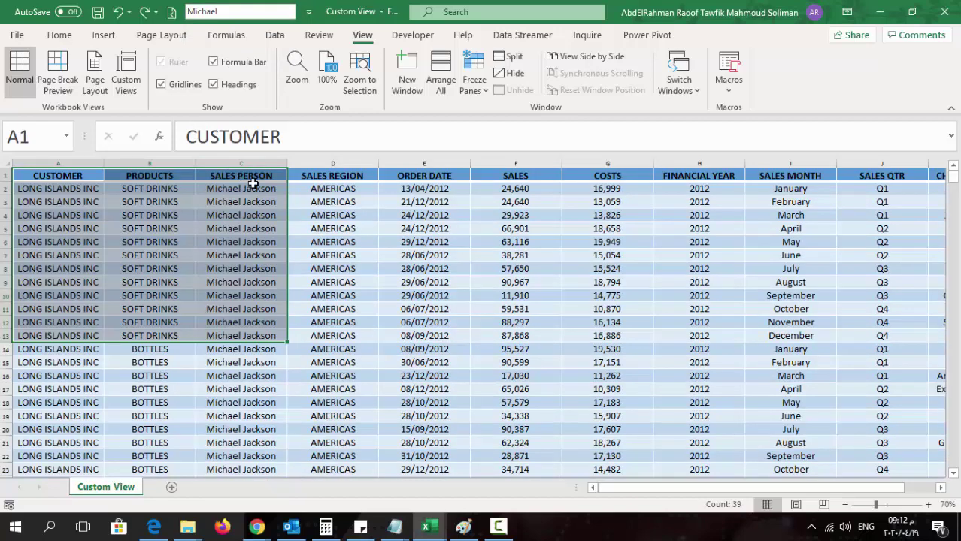
pyautogui.moveTo(956, 182); pyautogui.dragTo(933, 206)
pyautogui.moveTo(650, 487); pyautogui.dragTo(782, 502)
pyautogui.moveTo(956, 175); pyautogui.dragTo(954, 282)
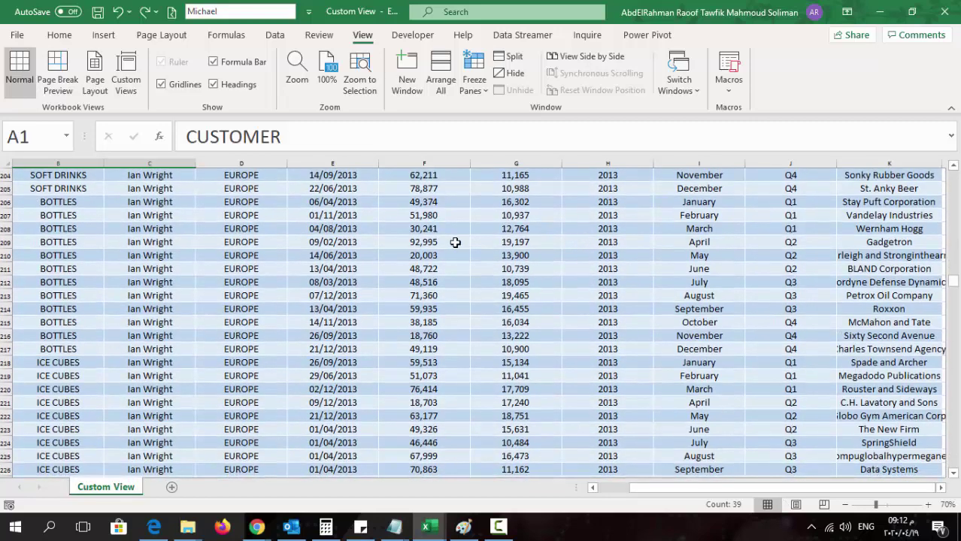